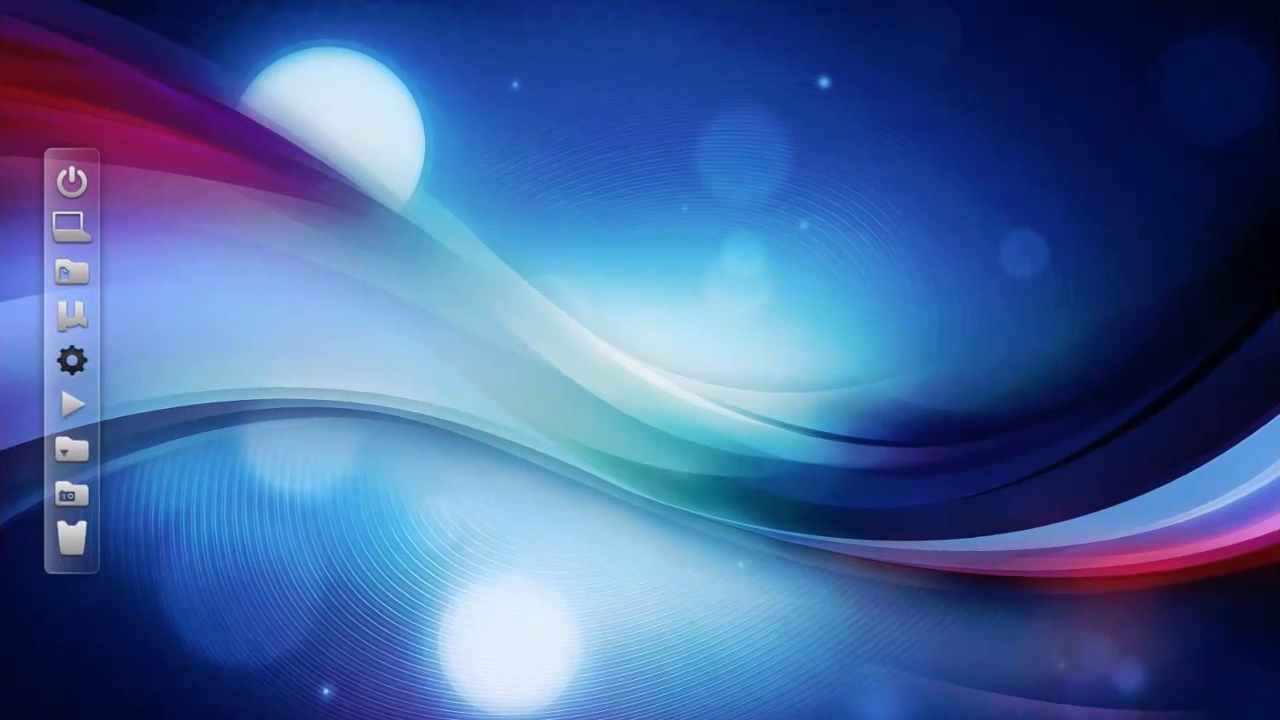
# Search for msconfig and open the System Configuration utility.
pyautogui.click(75, 706)
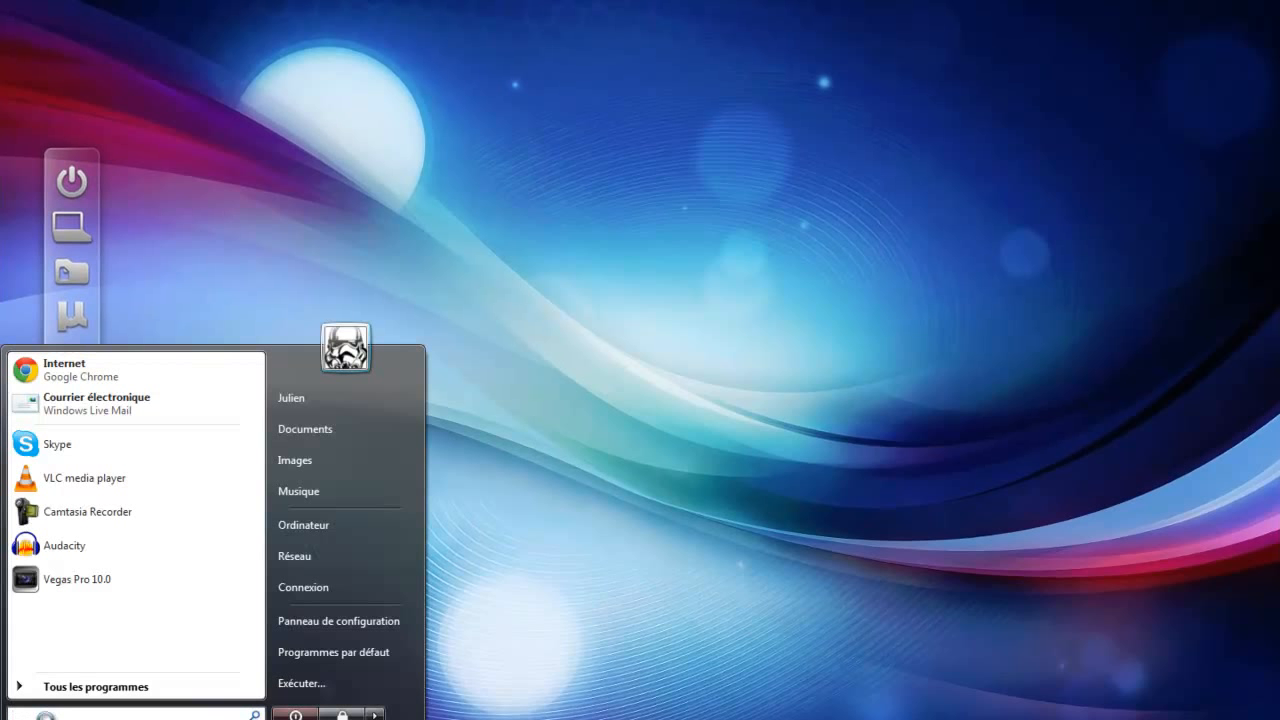
pyautogui.write('msconfig')
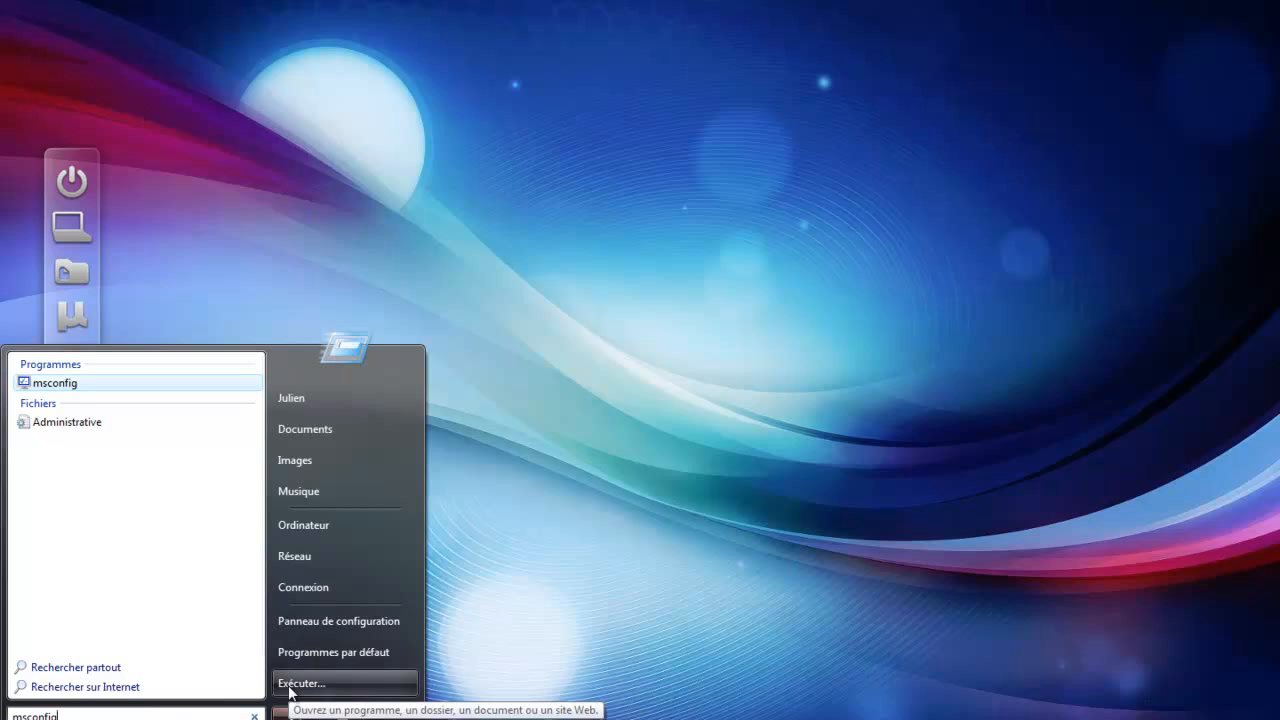
pyautogui.click(62, 390)
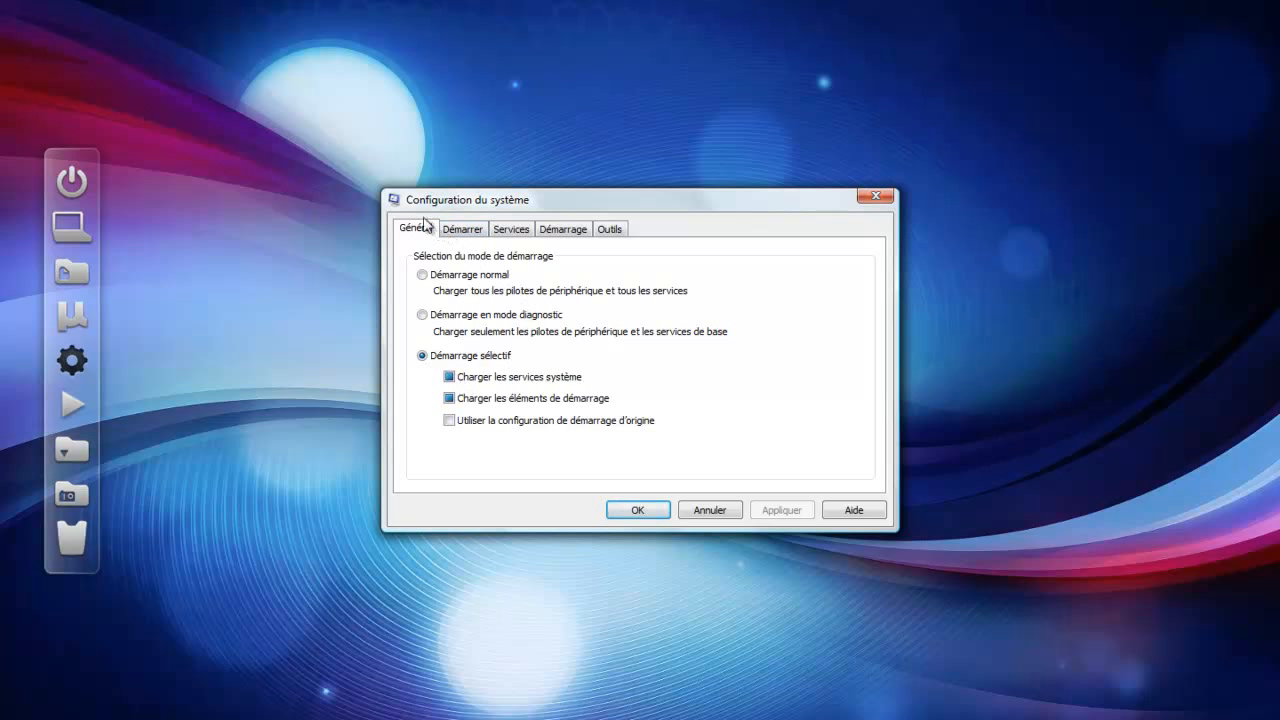
# In the advanced boot options for Windows Vista, enable the number of processors setting, choose 2 and confirm.
pyautogui.click(458, 230)
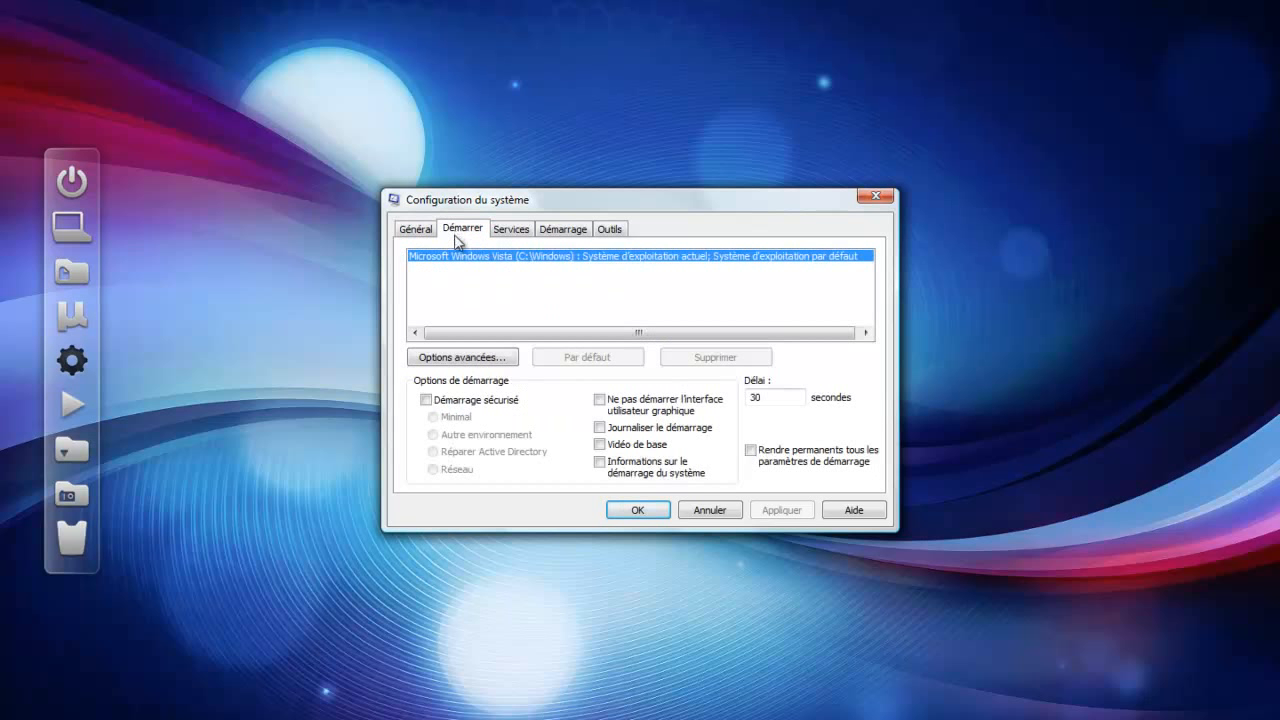
pyautogui.click(480, 362)
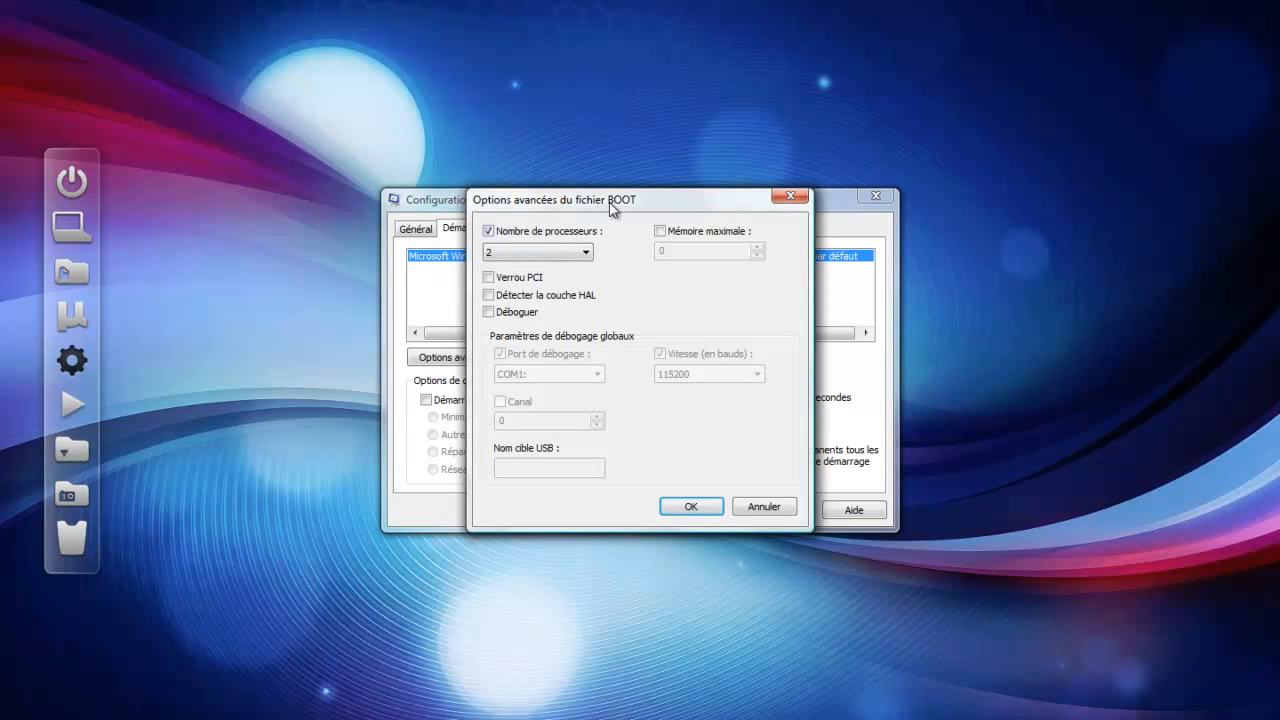
pyautogui.click(490, 234)
pyautogui.click(587, 254)
pyautogui.click(586, 254)
pyautogui.click(585, 255)
pyautogui.click(558, 270)
pyautogui.click(587, 256)
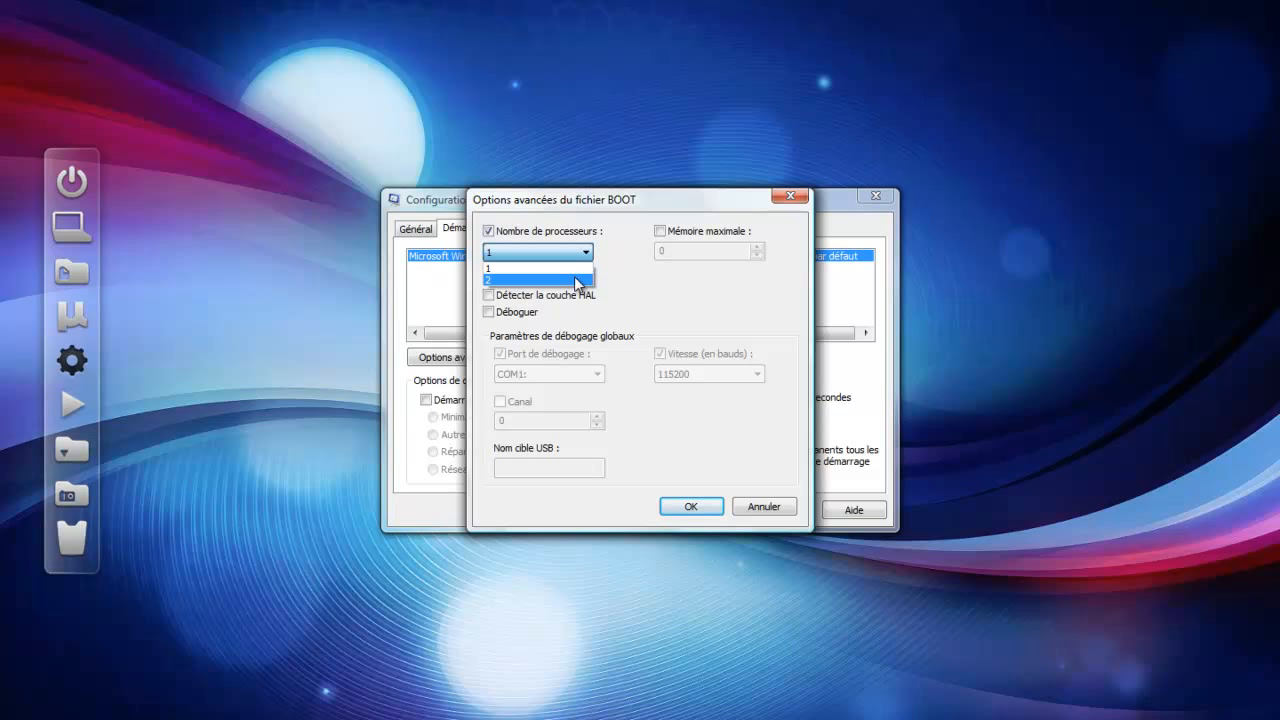
pyautogui.click(577, 281)
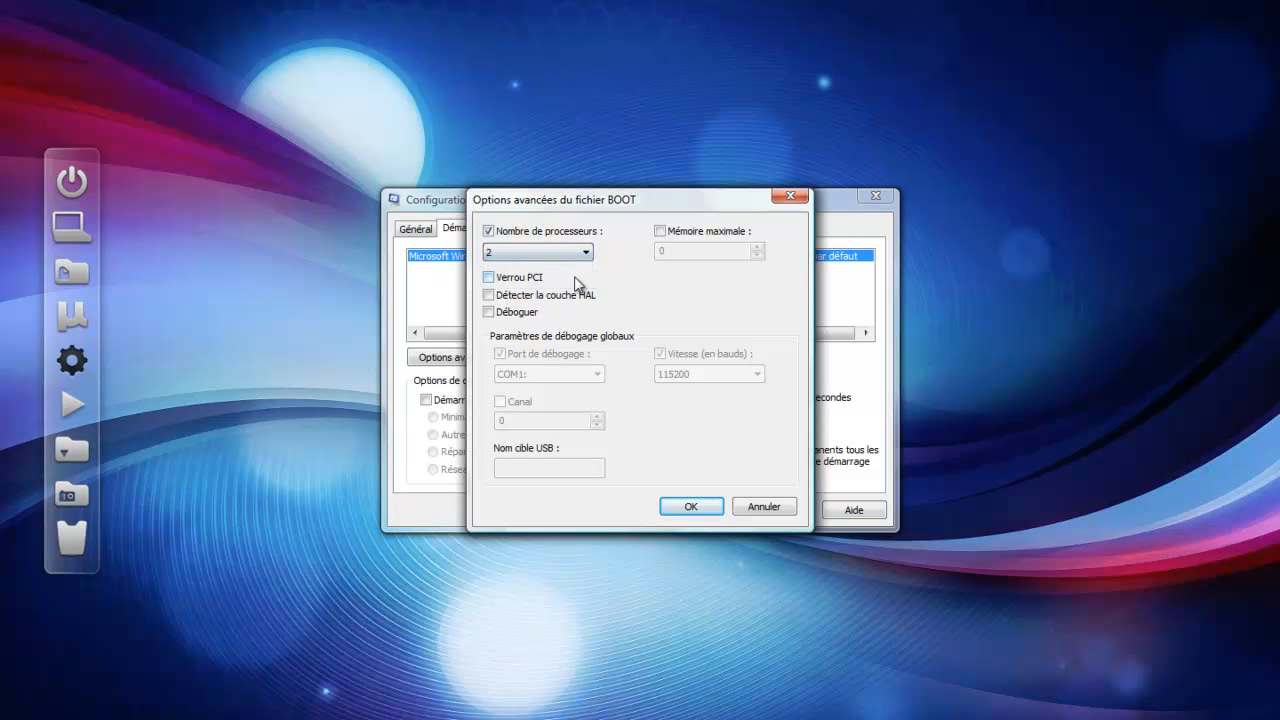
pyautogui.click(695, 507)
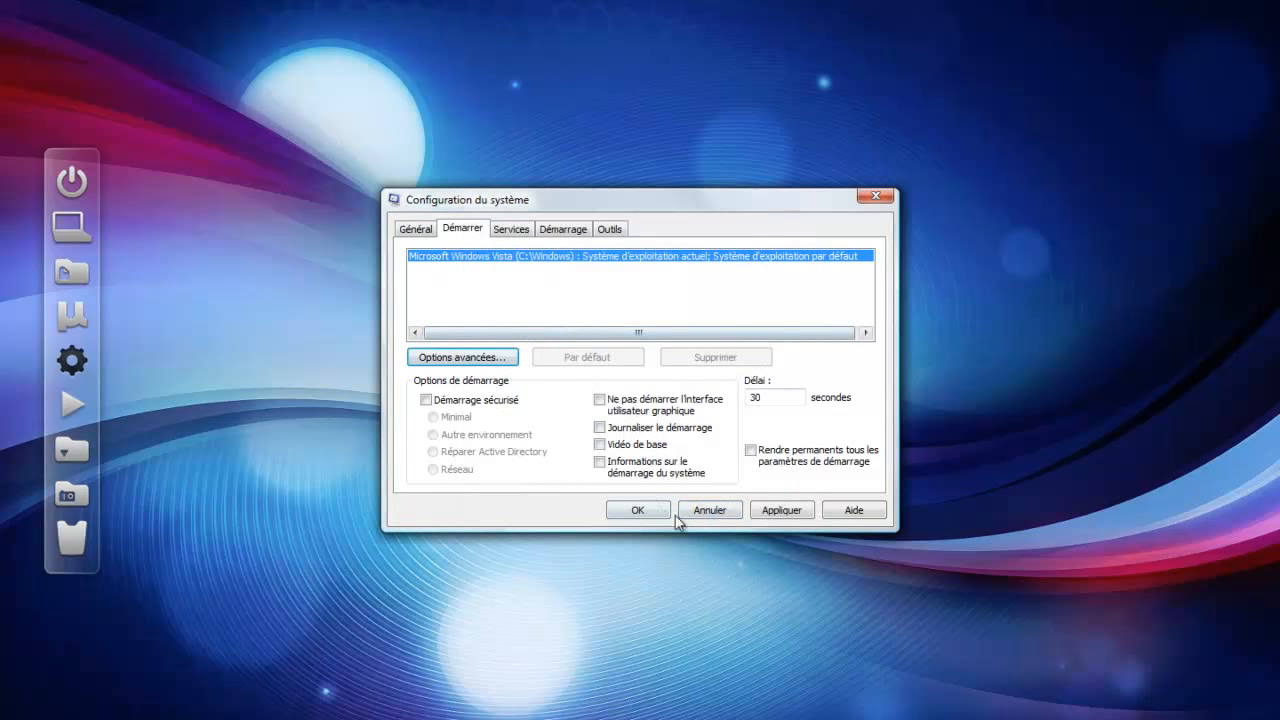
# Hide all Microsoft services in the services list and review the remaining third-party services.
pyautogui.click(512, 231)
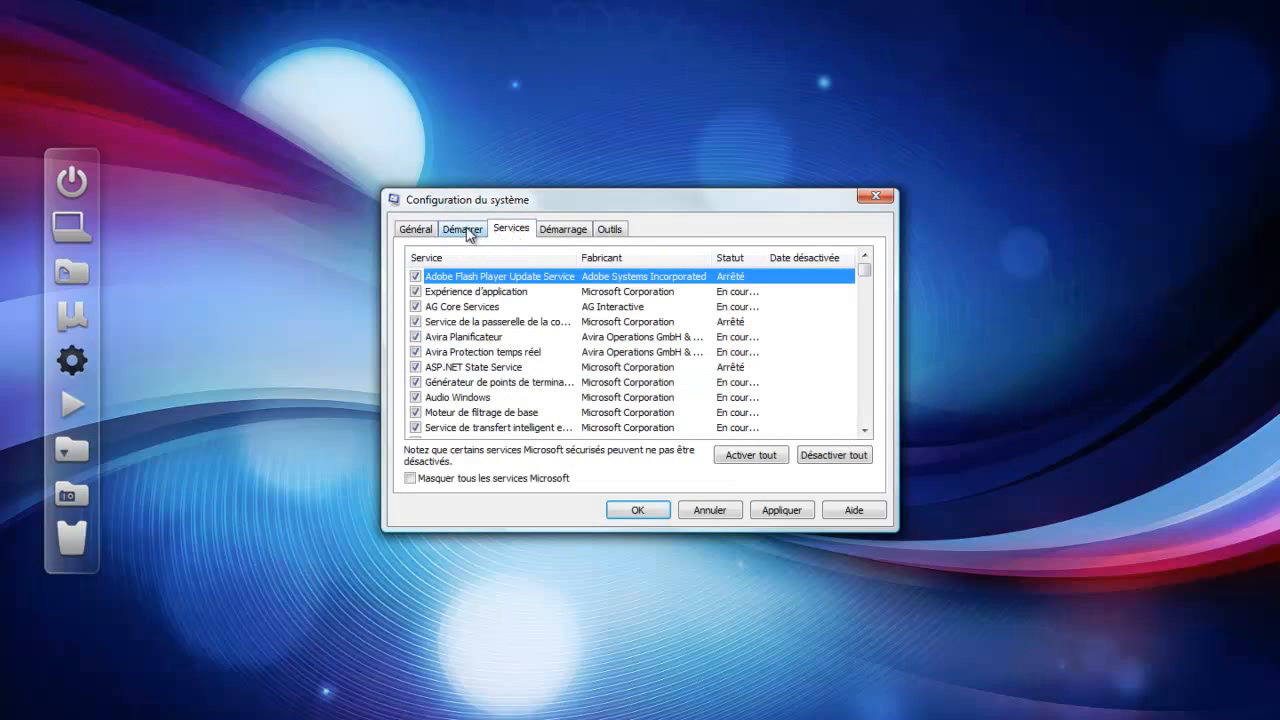
pyautogui.click(466, 234)
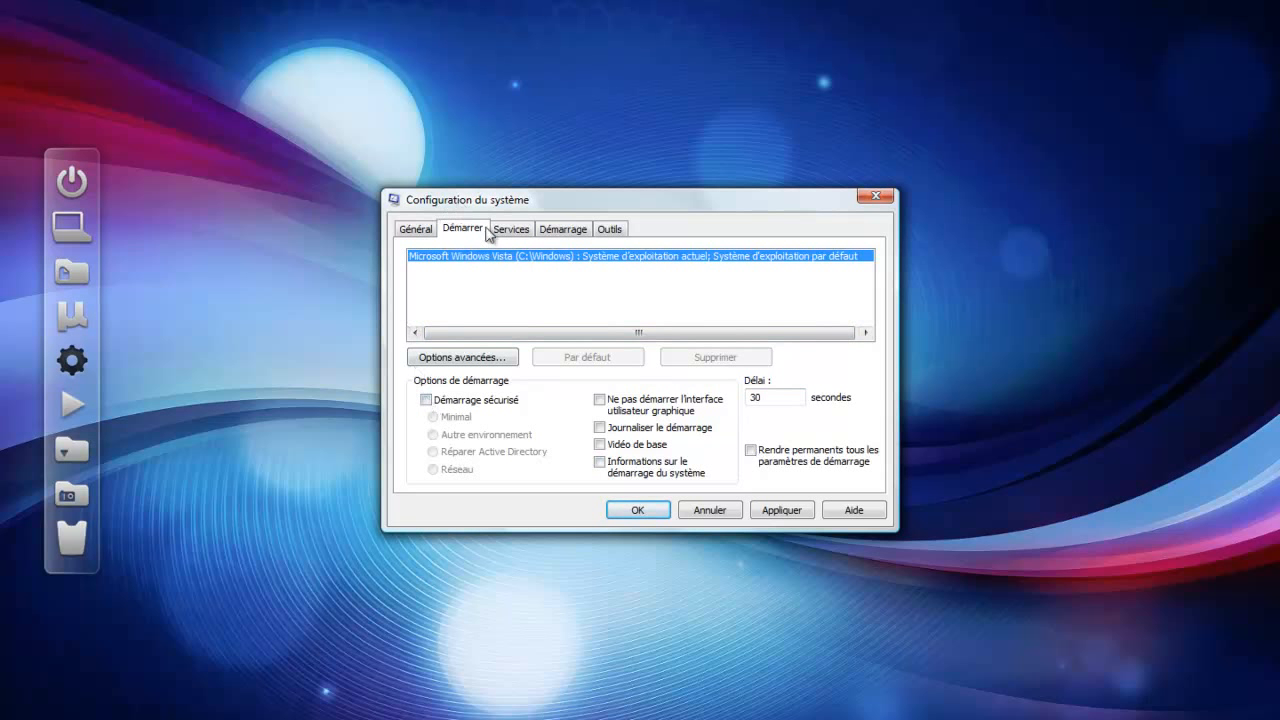
pyautogui.click(516, 234)
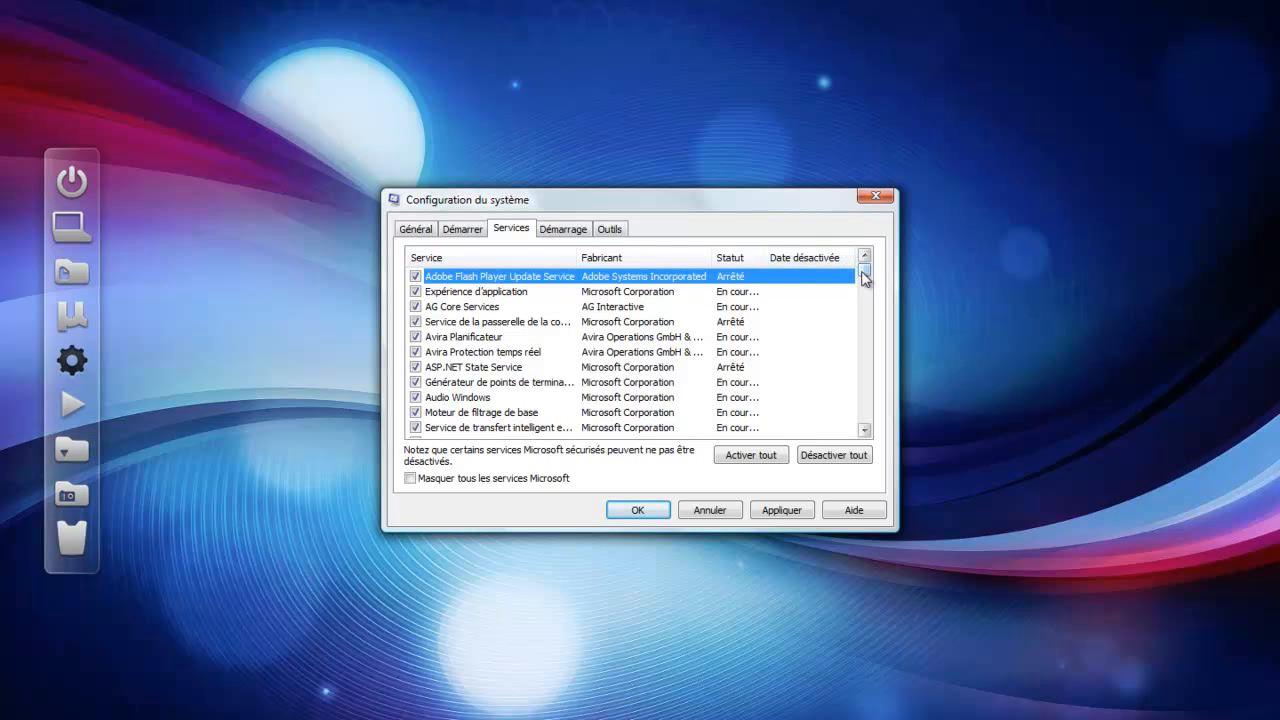
pyautogui.moveTo(865, 277); pyautogui.dragTo(865, 344)
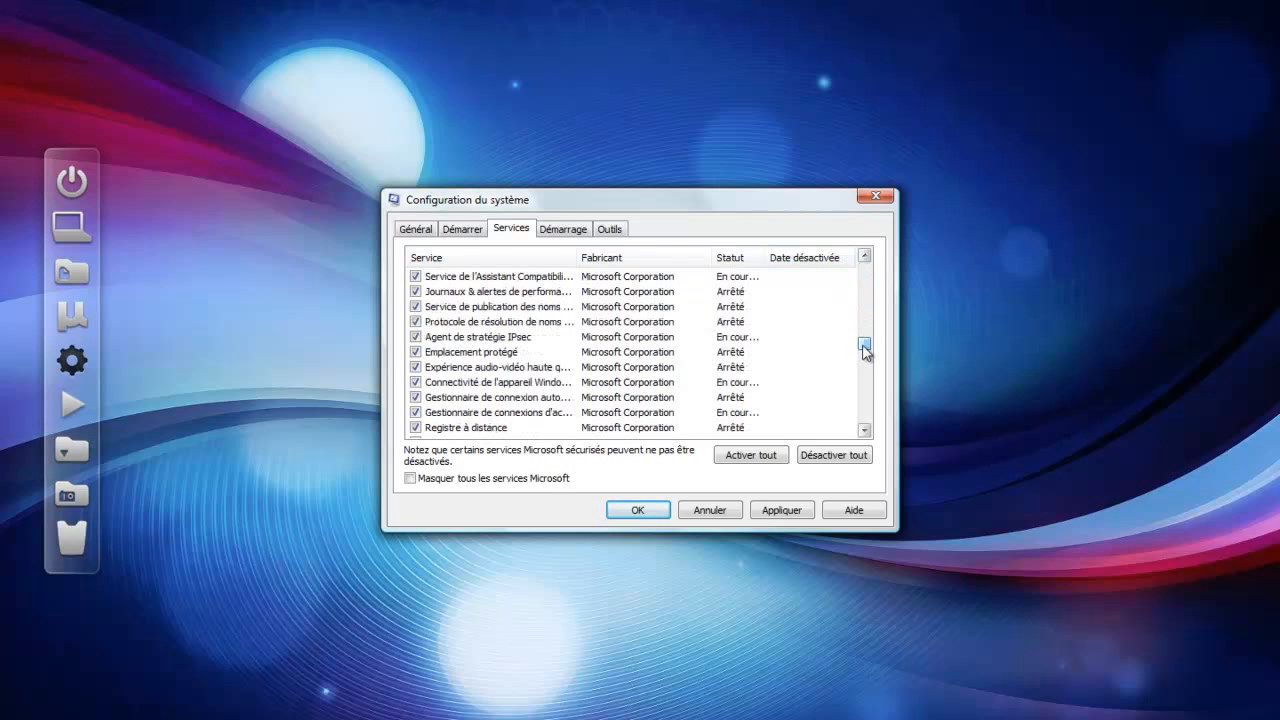
pyautogui.scroll(-5, 700, 360)
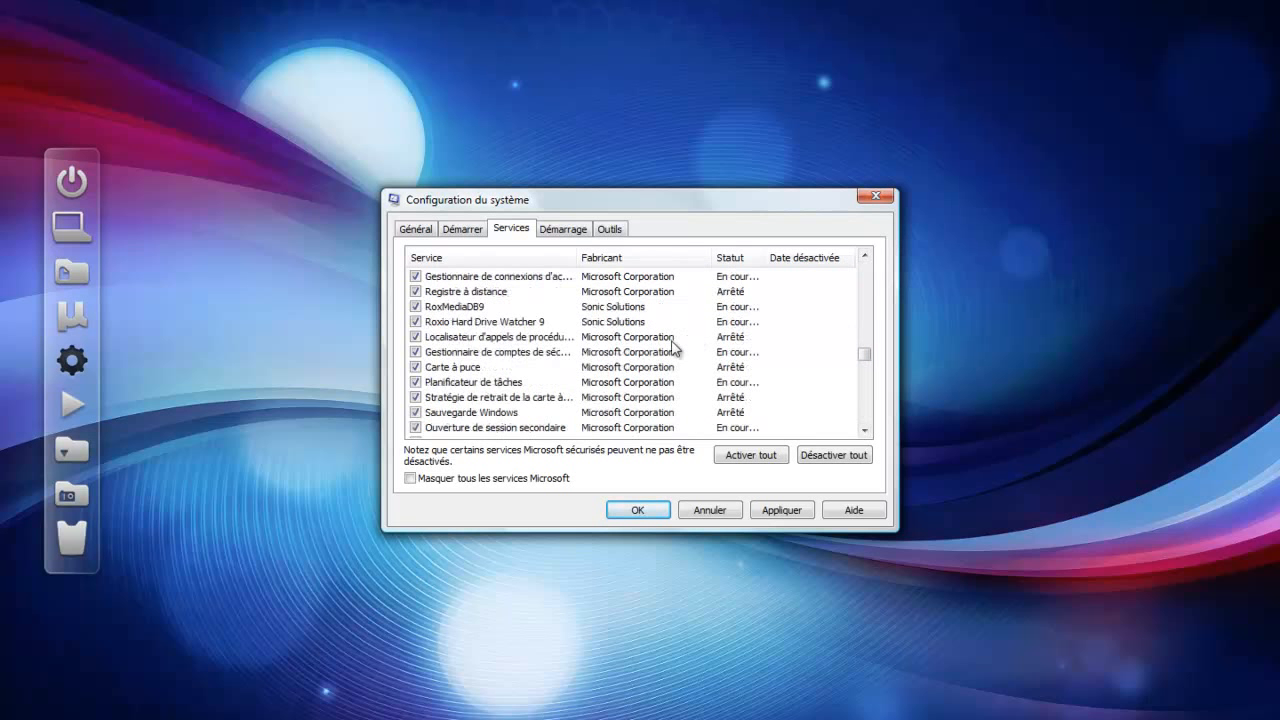
pyautogui.scroll(-3, 536, 400)
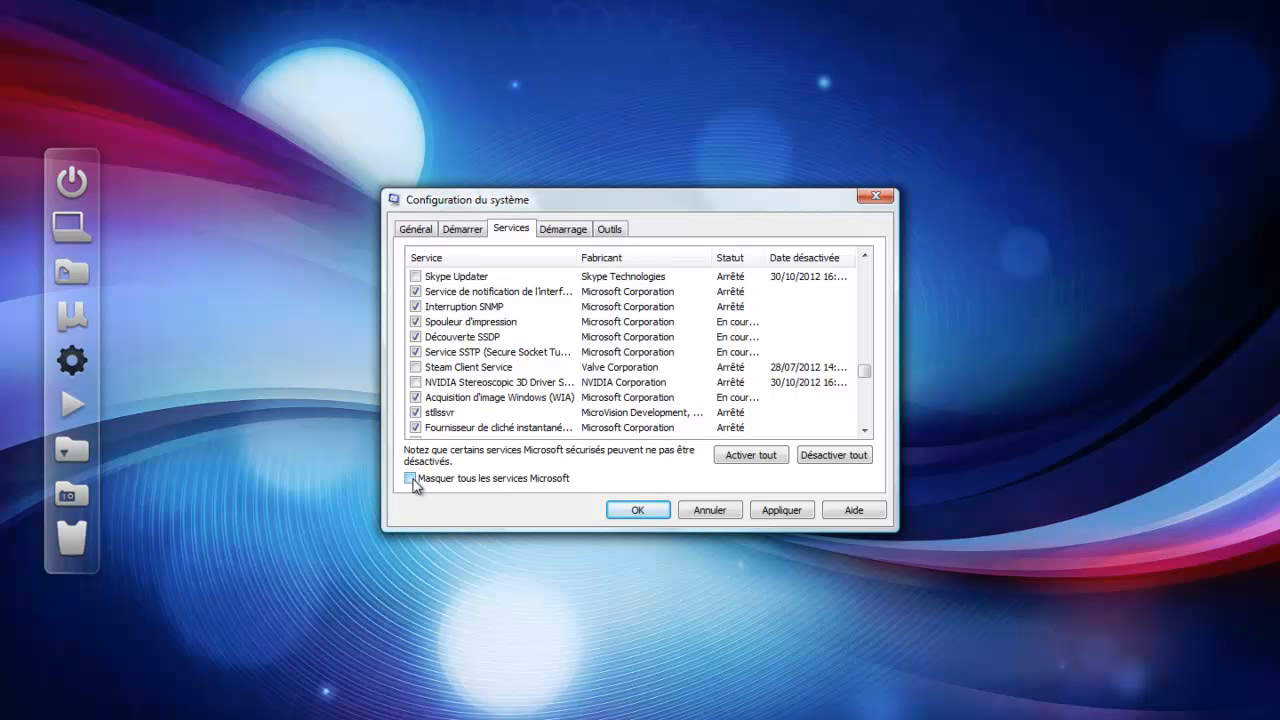
pyautogui.click(410, 479)
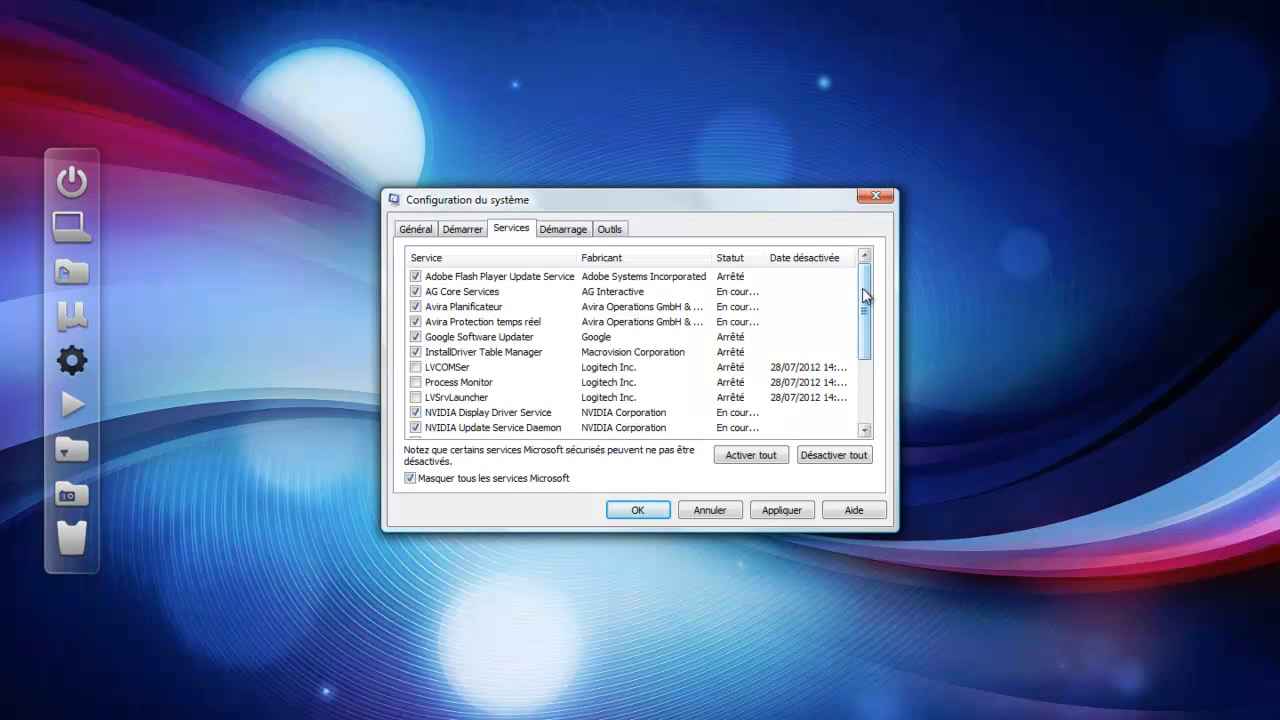
pyautogui.moveTo(865, 295)
pyautogui.mouseDown()
pyautogui.moveTo(865, 398)
pyautogui.moveTo(866, 310)
pyautogui.mouseUp()
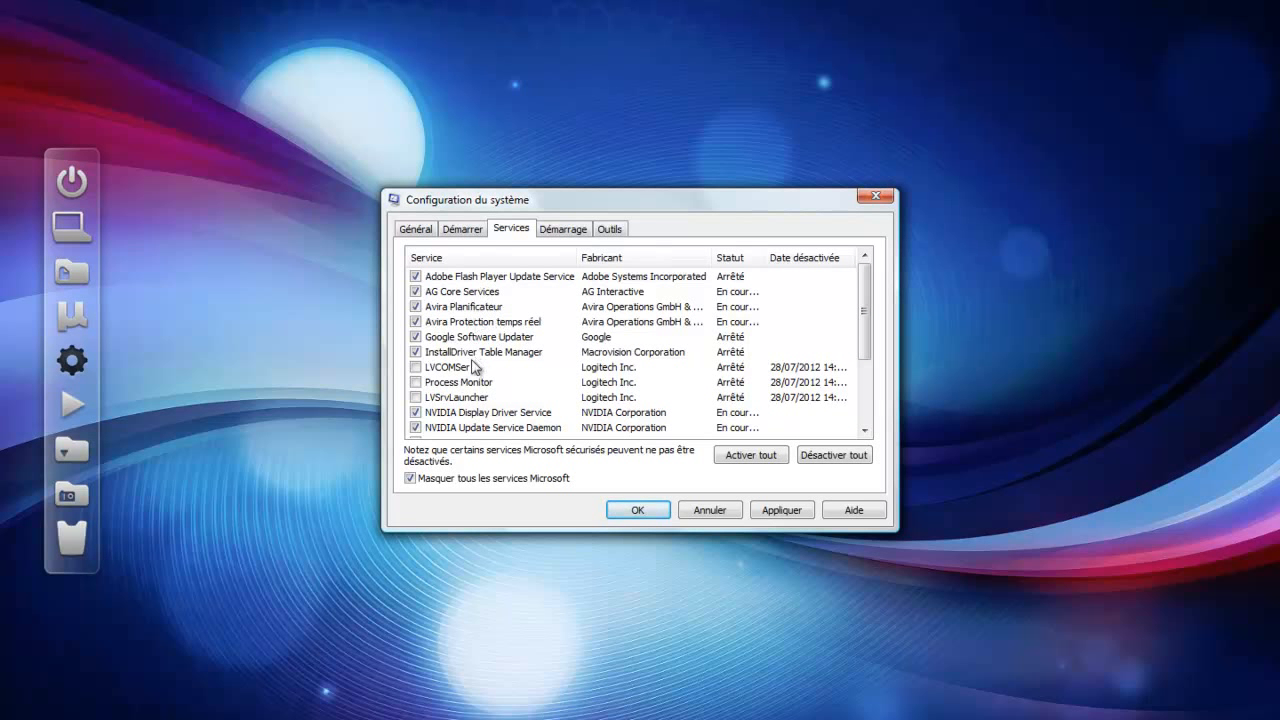
pyautogui.moveTo(868, 296); pyautogui.dragTo(864, 404)
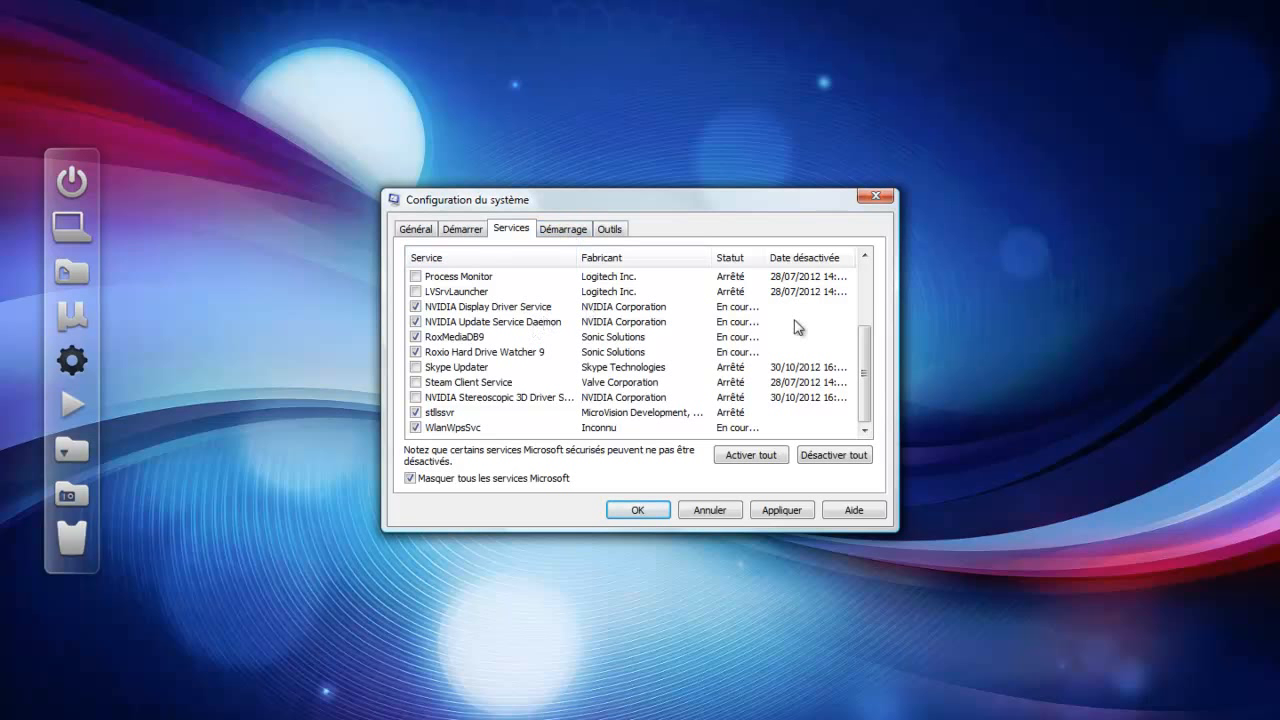
pyautogui.moveTo(866, 366); pyautogui.dragTo(886, 271)
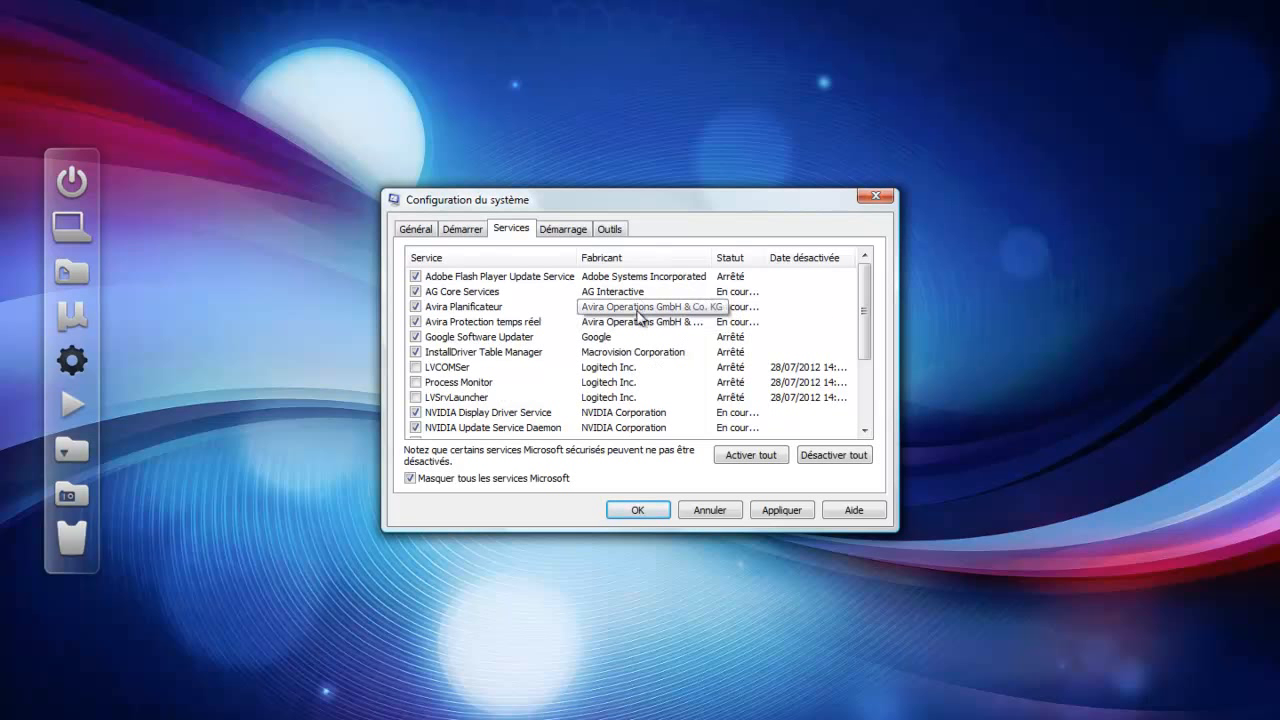
pyautogui.moveTo(866, 294); pyautogui.dragTo(655, 364)
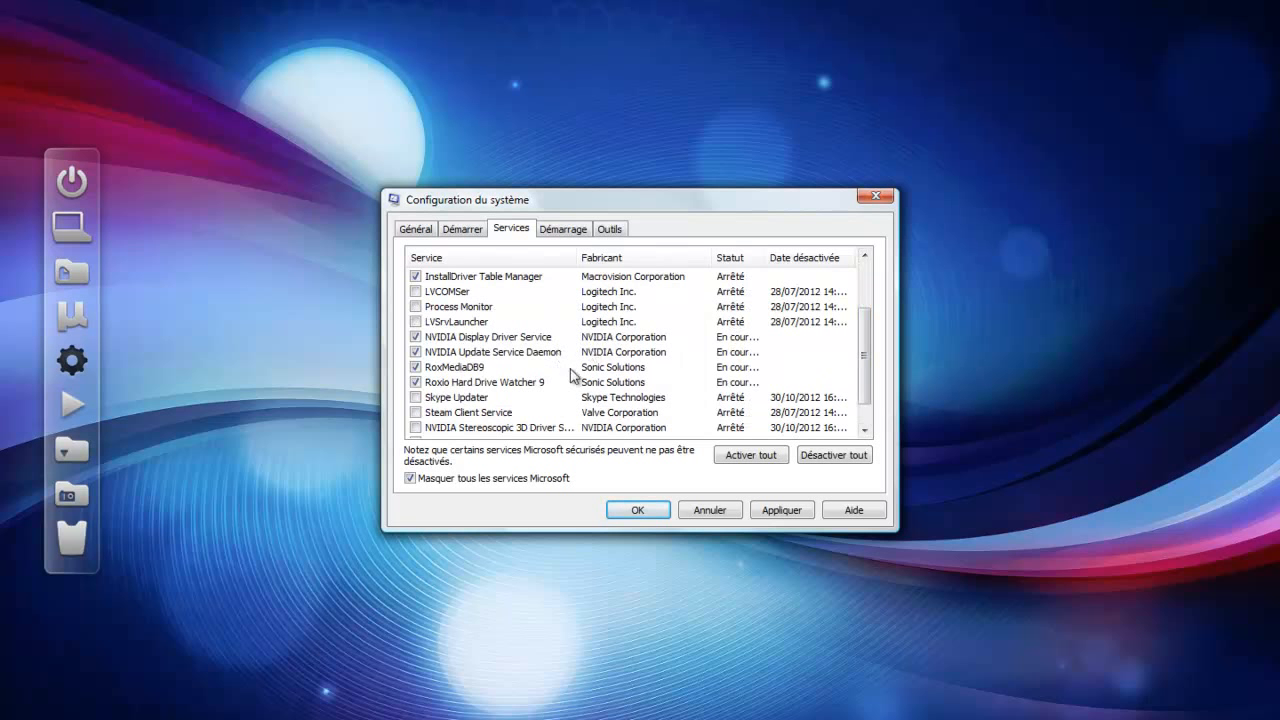
# Examine which programs are enabled or disabled at startup, and glance at the list of system tools.
pyautogui.click(563, 231)
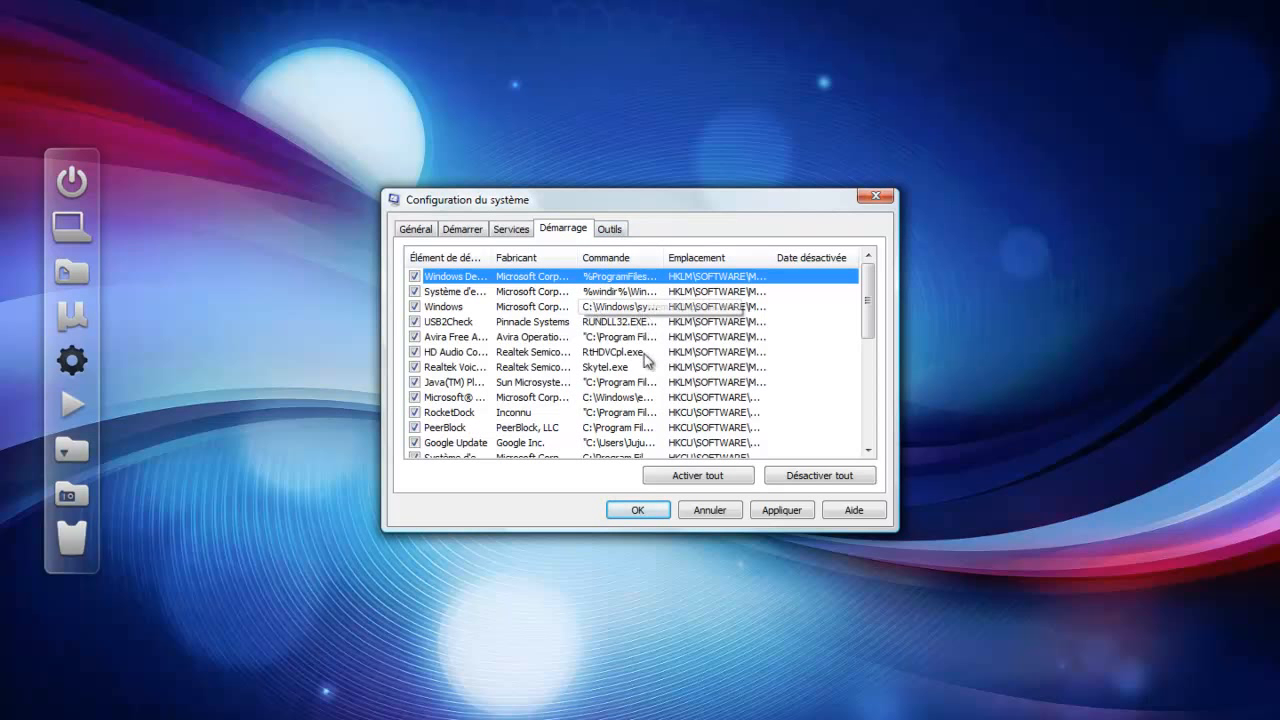
pyautogui.scroll(-1, 645, 360)
pyautogui.scroll(1, 766, 337)
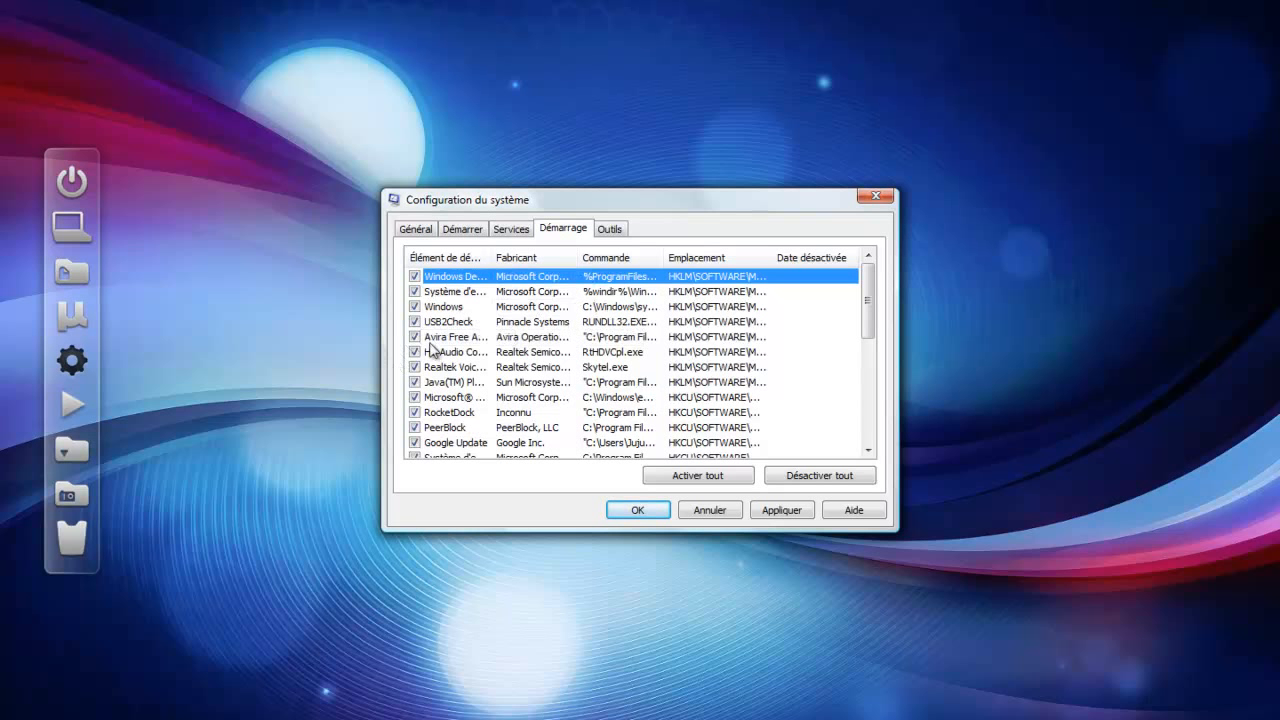
pyautogui.scroll(-4, 468, 355)
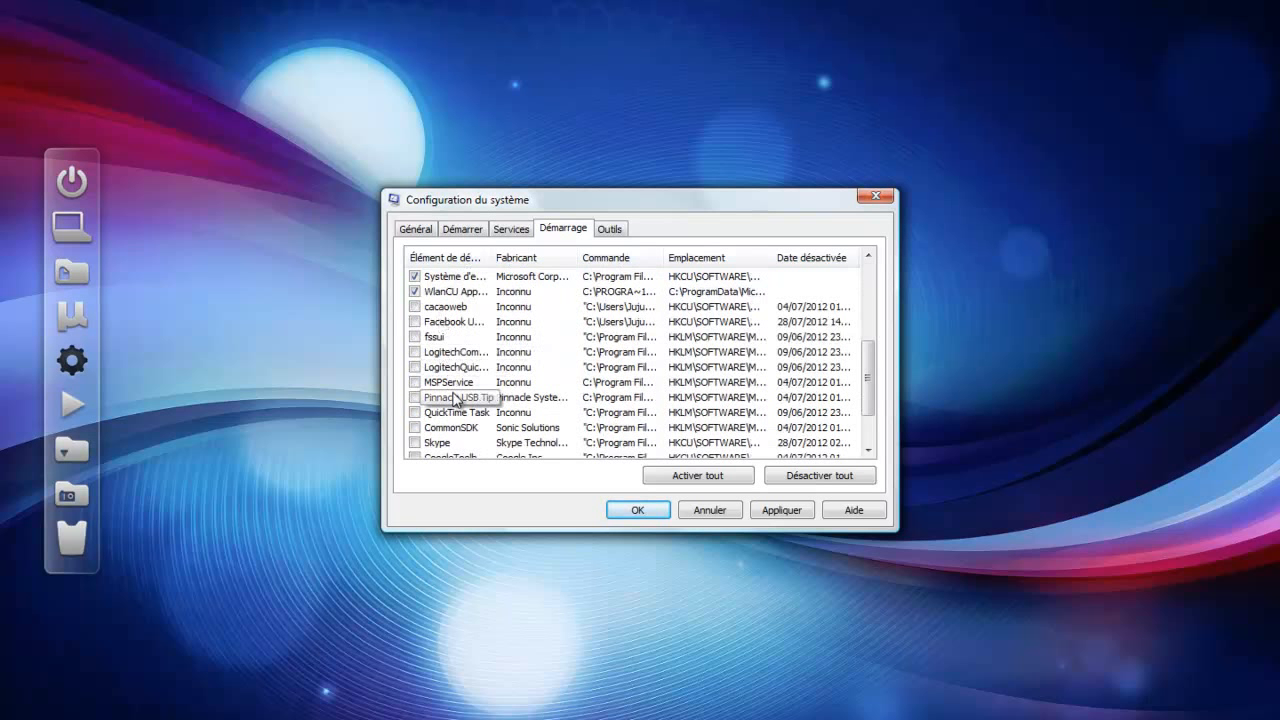
pyautogui.scroll(-1, 515, 400)
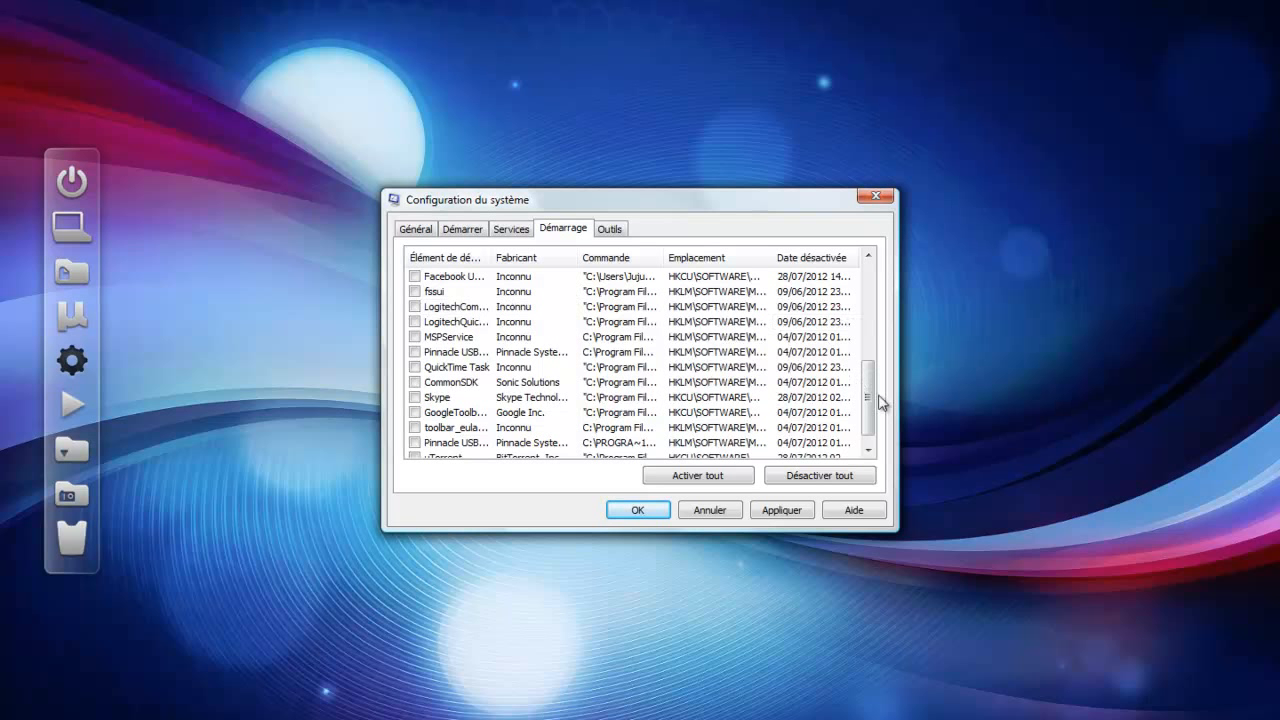
pyautogui.moveTo(869, 395); pyautogui.dragTo(900, 295)
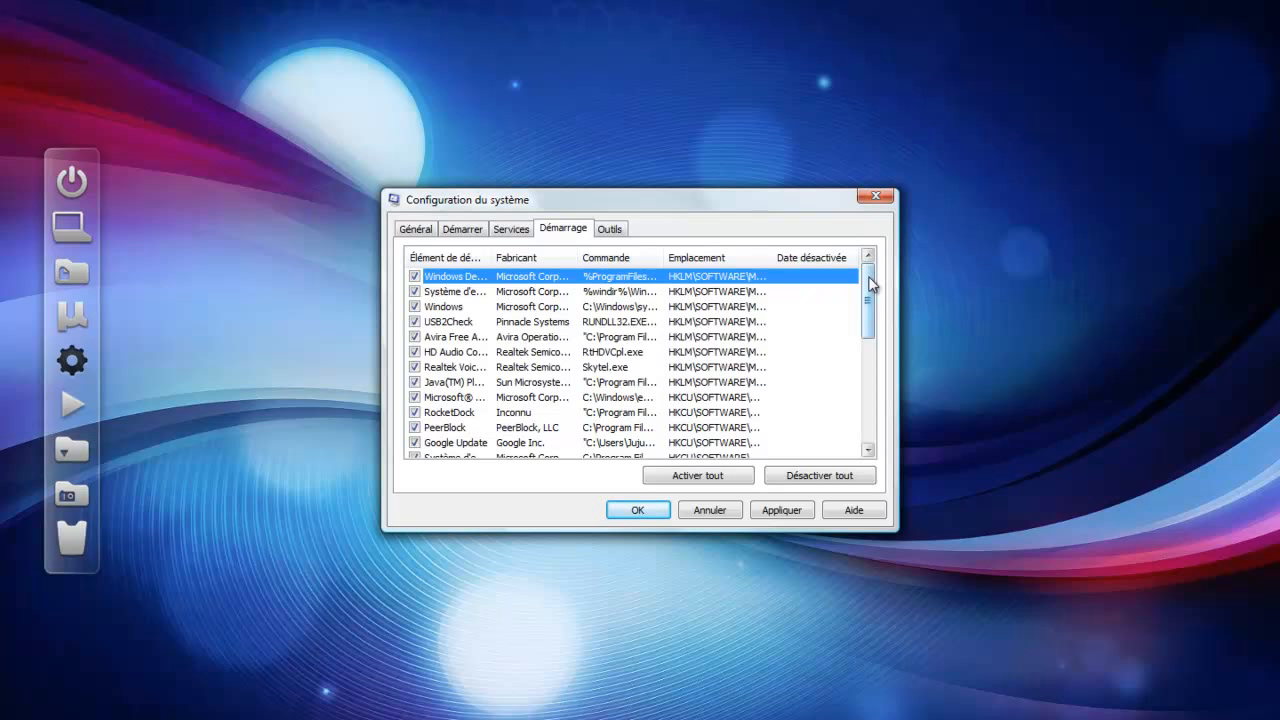
pyautogui.moveTo(870, 284); pyautogui.dragTo(890, 386)
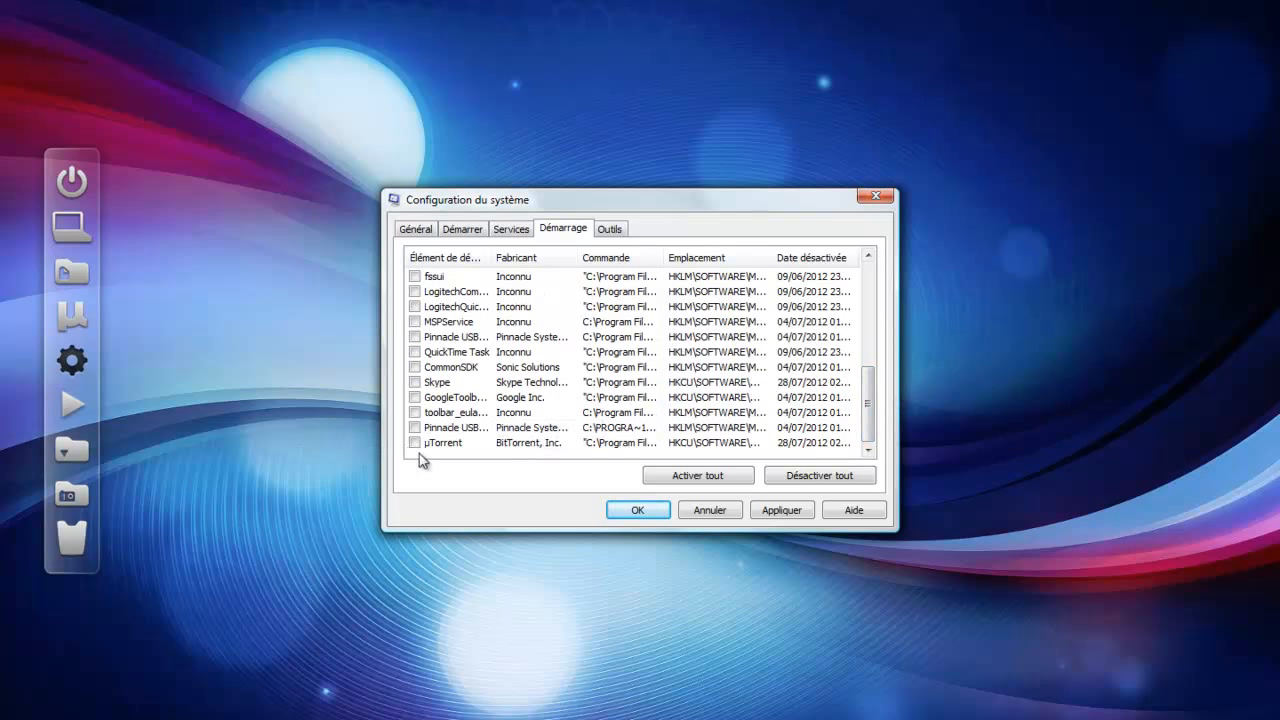
pyautogui.scroll(4, 420, 400)
pyautogui.scroll(-4, 420, 368)
pyautogui.scroll(5, 420, 368)
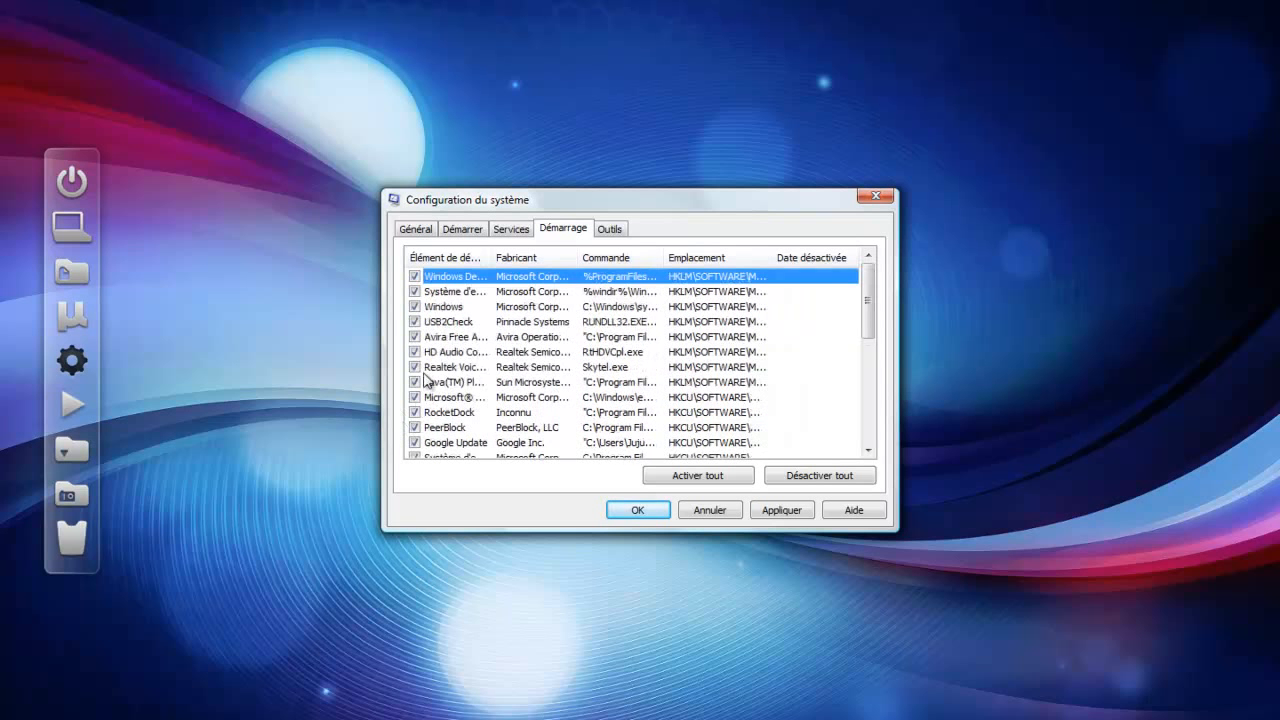
pyautogui.scroll(-1, 445, 395)
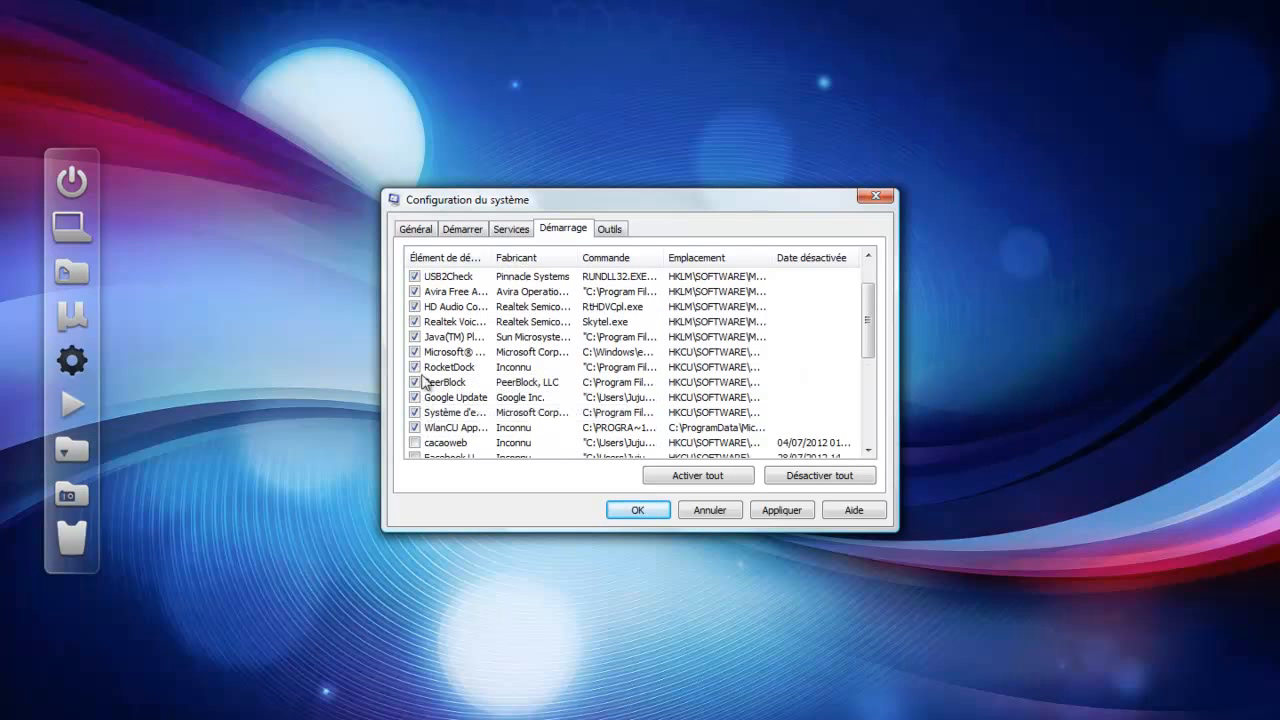
pyautogui.scroll(1, 425, 370)
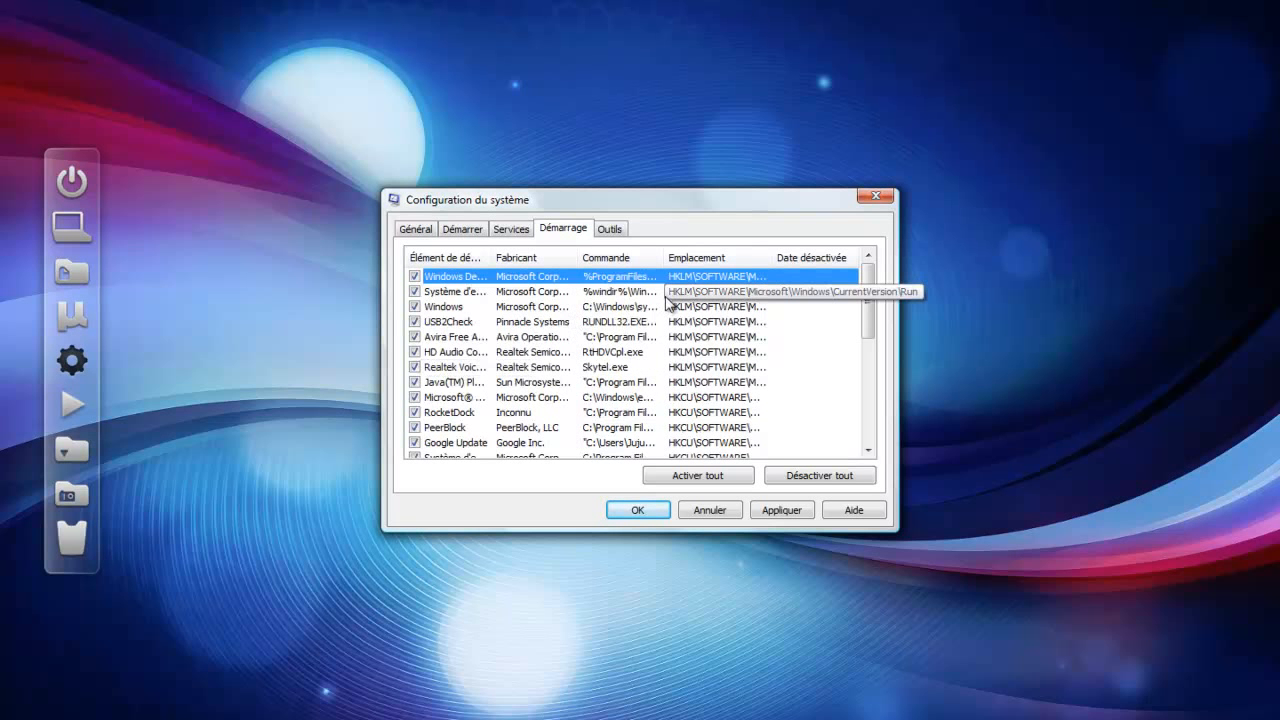
pyautogui.scroll(-6, 470, 375)
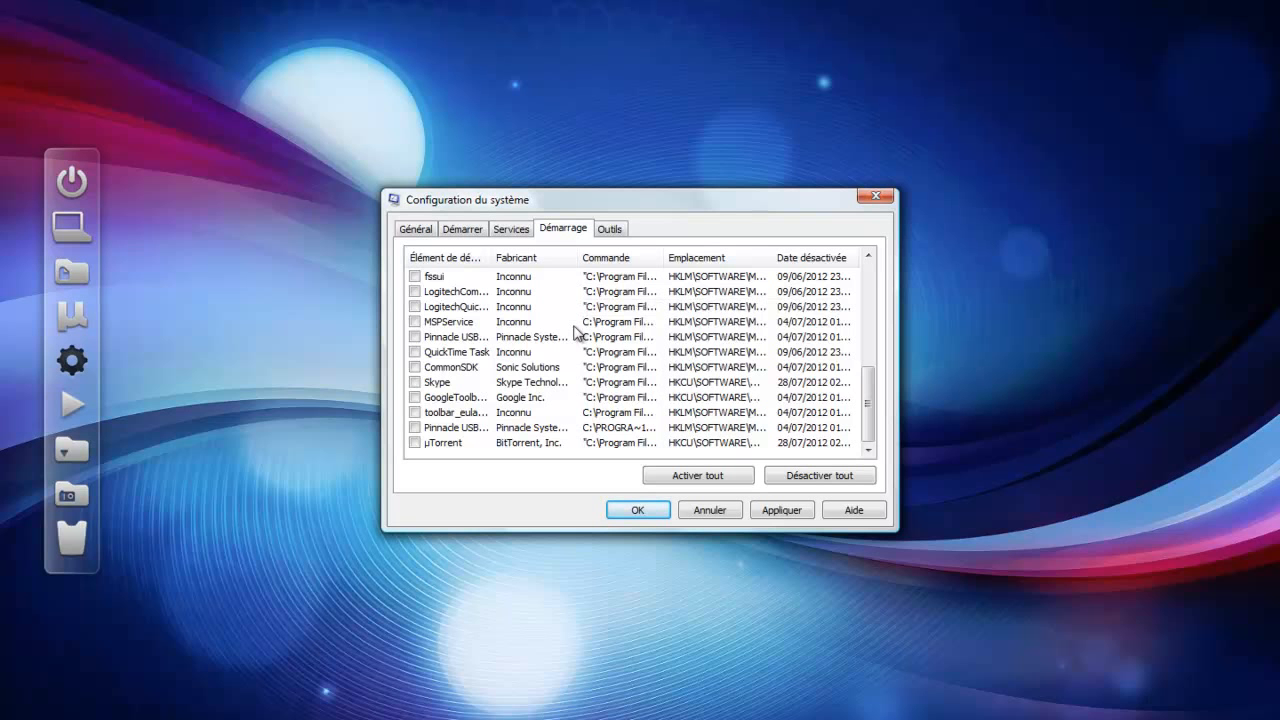
pyautogui.scroll(6, 576, 332)
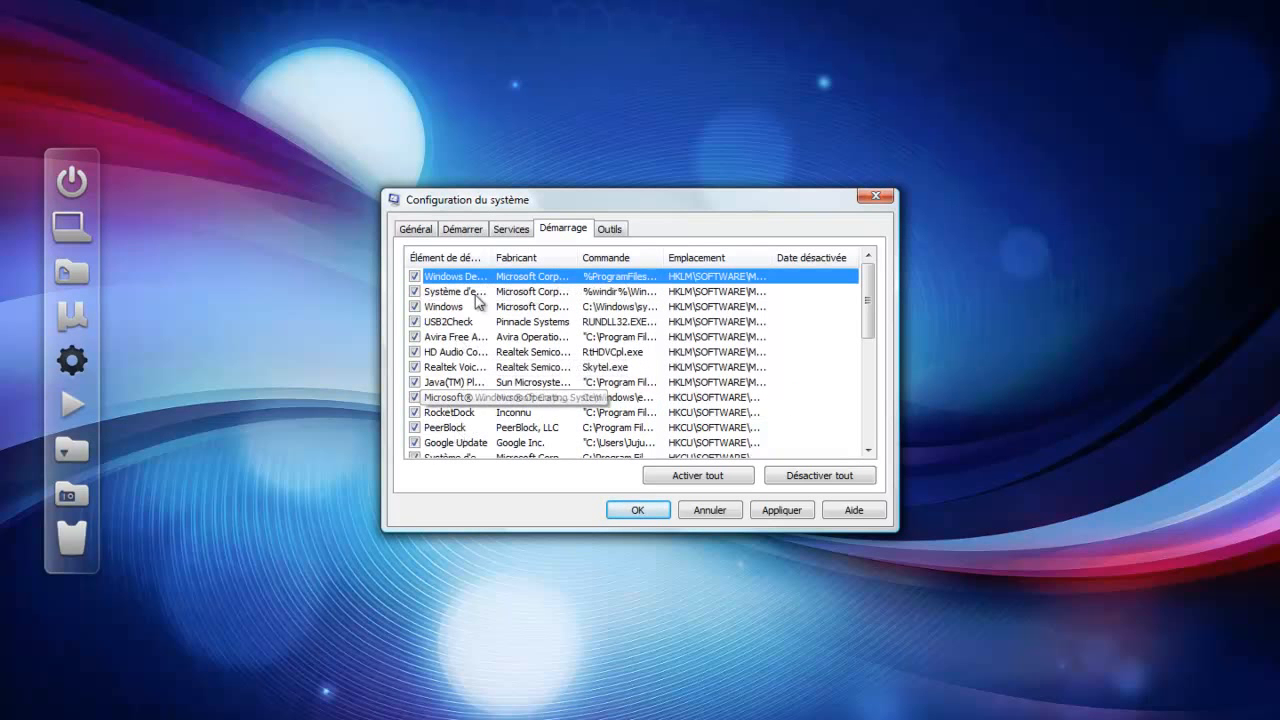
pyautogui.scroll(-1, 470, 422)
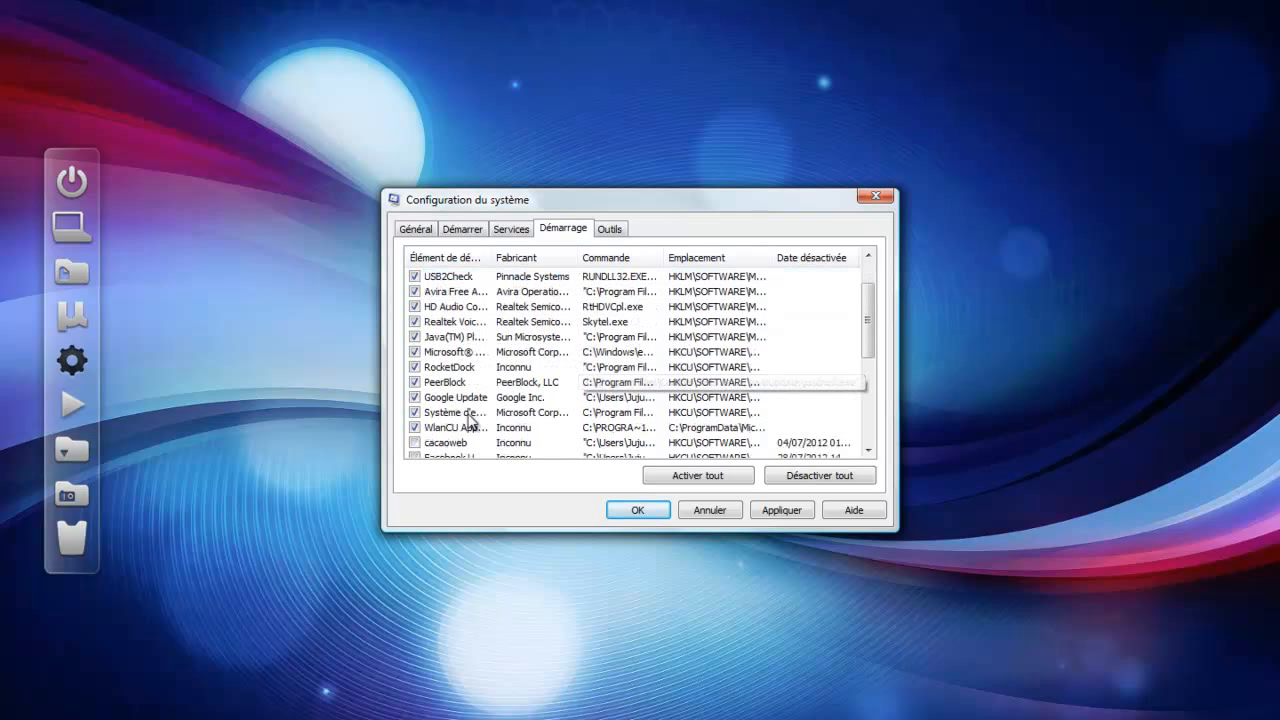
pyautogui.moveTo(150, 131); pyautogui.dragTo(4, 590)
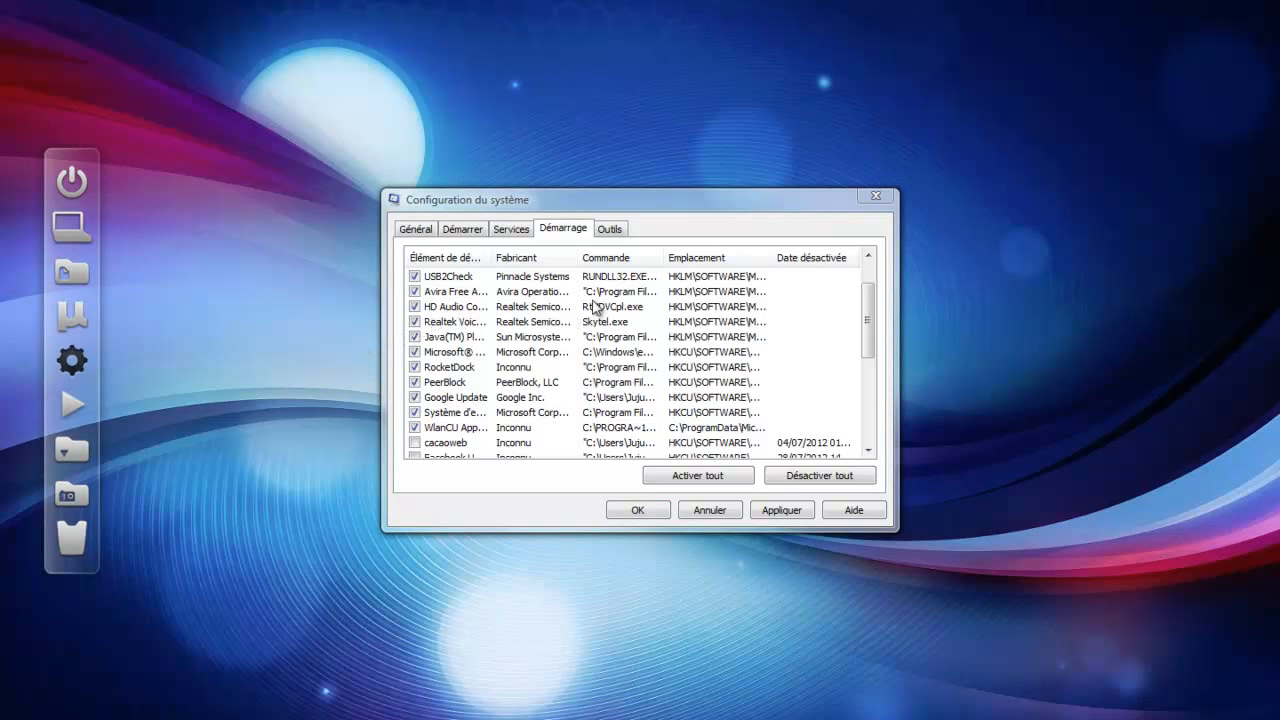
pyautogui.moveTo(152, 122); pyautogui.dragTo(7, 621)
pyautogui.click(609, 231)
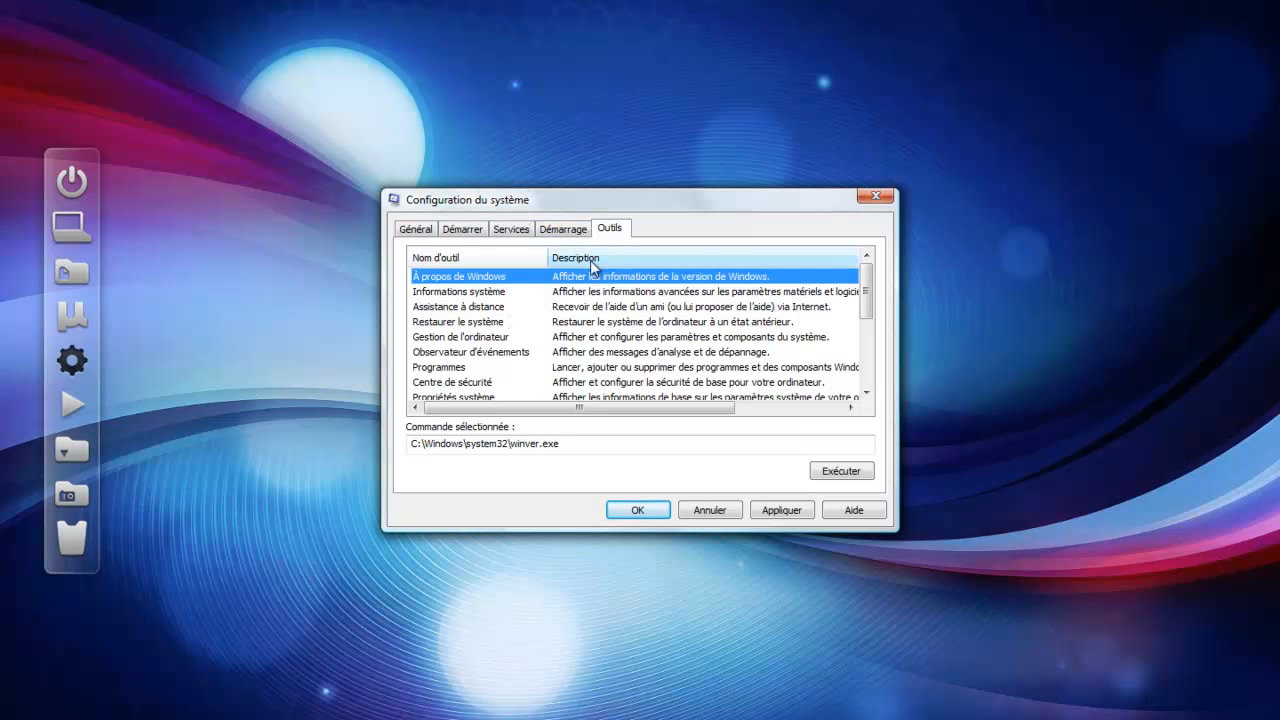
pyautogui.click(563, 237)
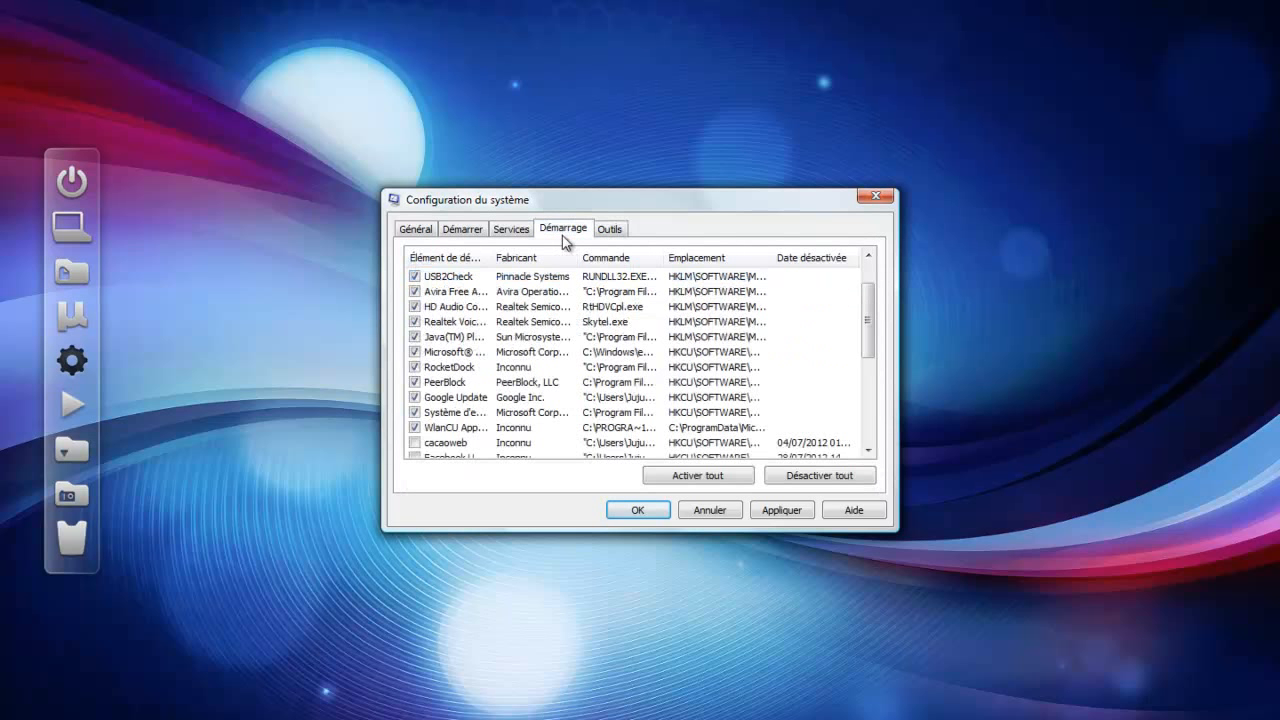
# Apply the system configuration changes and exit without restarting the computer.
pyautogui.click(775, 511)
pyautogui.click(655, 511)
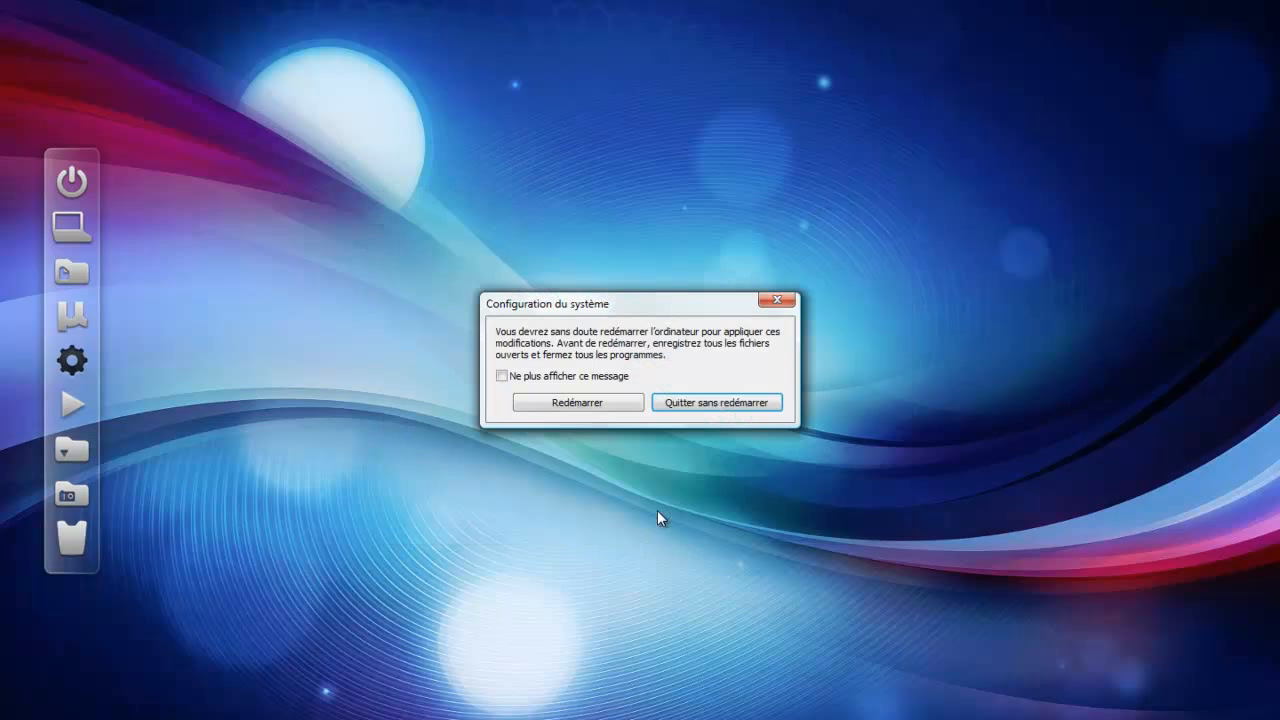
pyautogui.click(703, 403)
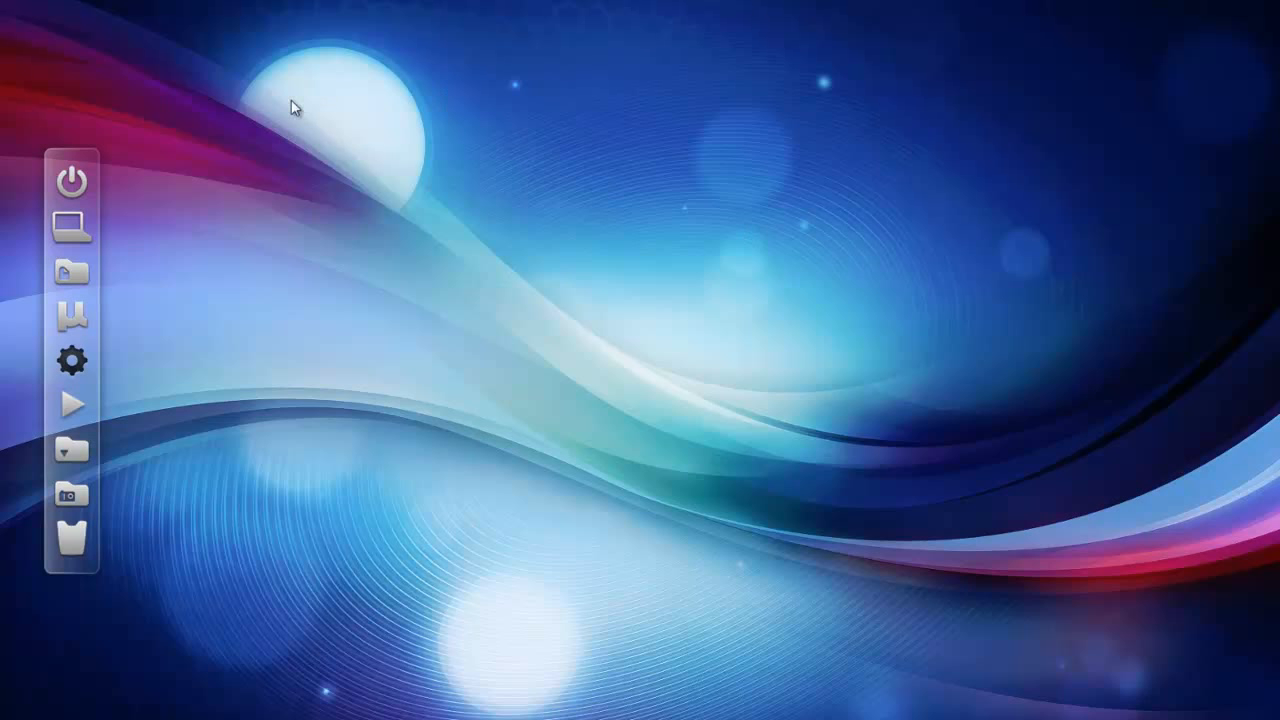